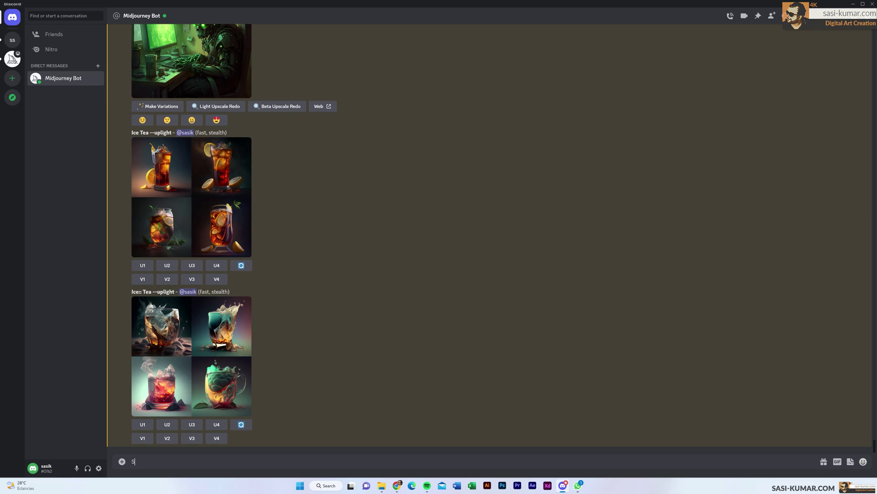
Generate an image grid with the /imagine command using the prompt "Snow man"
key(BackSpace)
text(/)
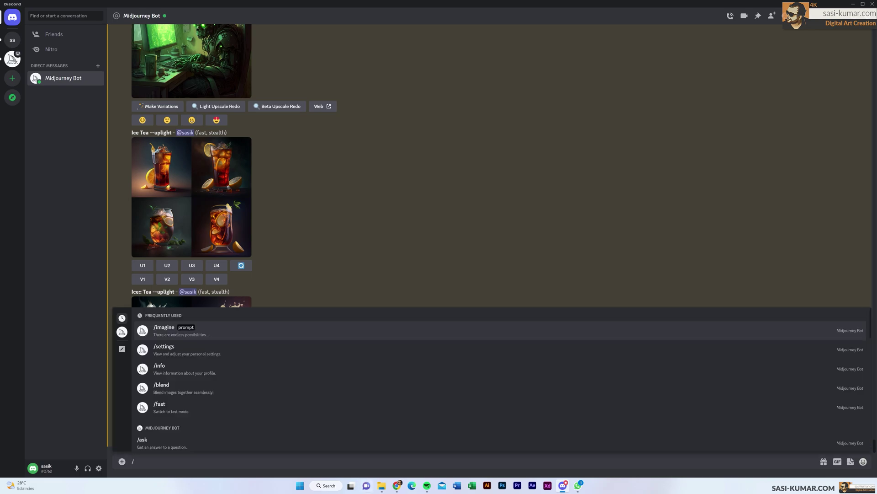
click(319, 329)
text(Sn)
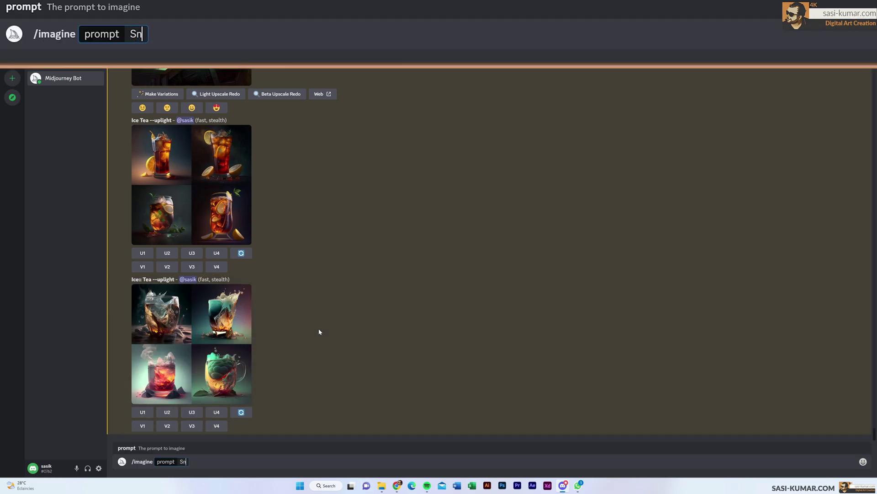
text(ow man)
key(Return)
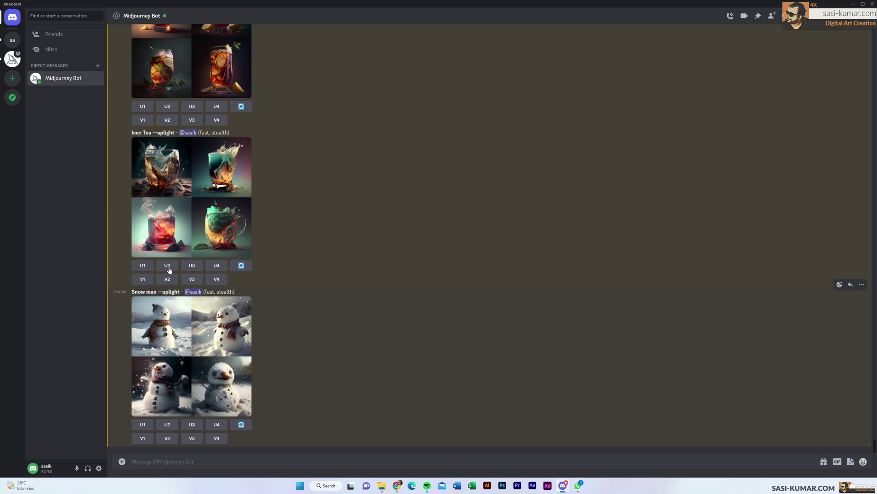
Generate another grid with /imagine, separating the two words as "Snow:: man"
text(/)
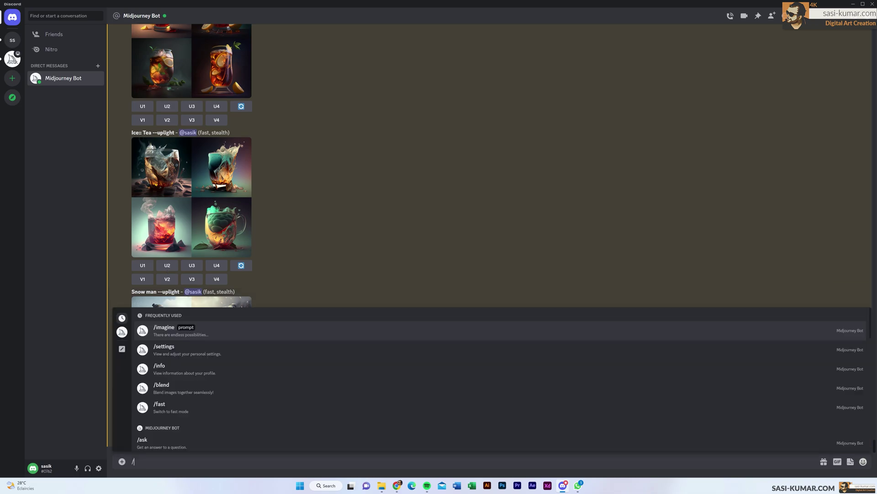
click(224, 331)
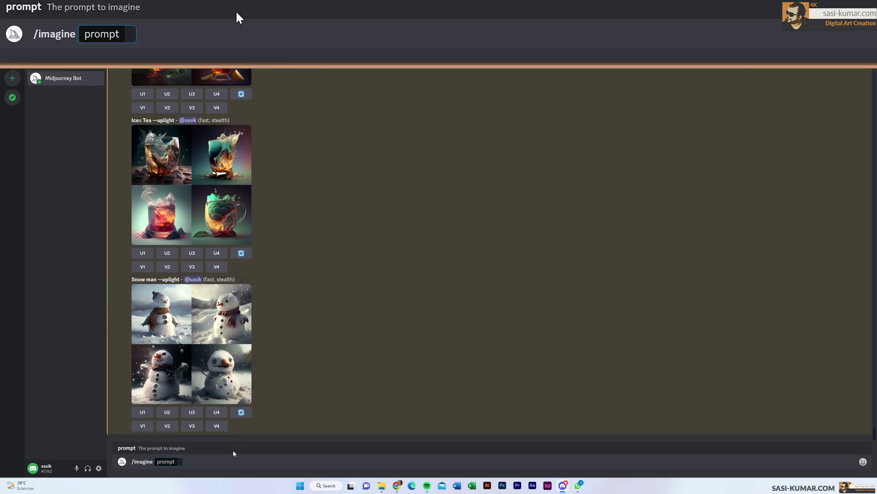
text(Snow)
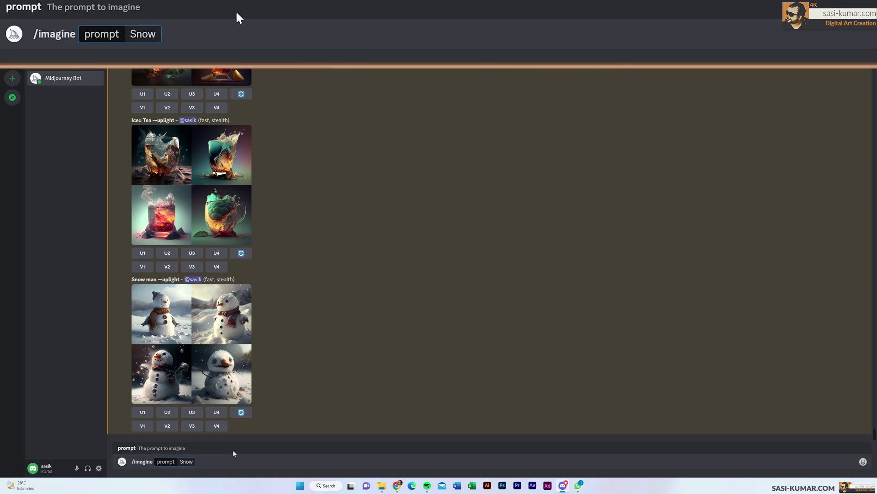
text(:: man)
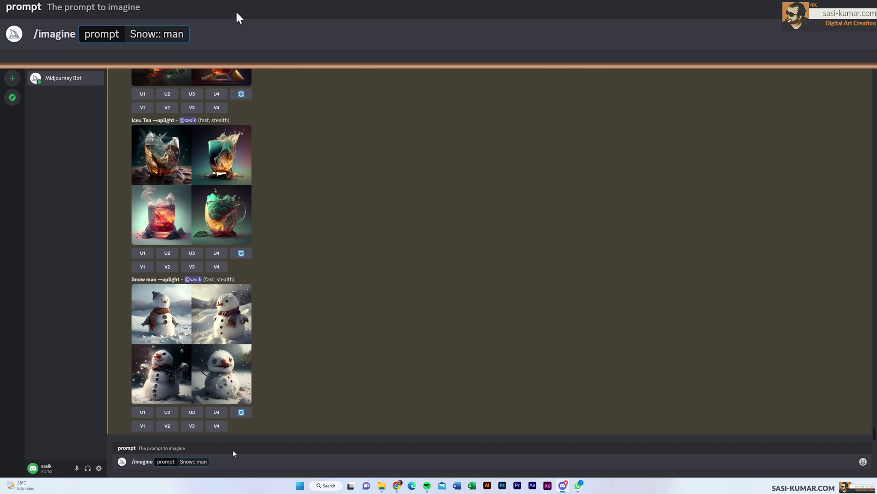
key(Return)
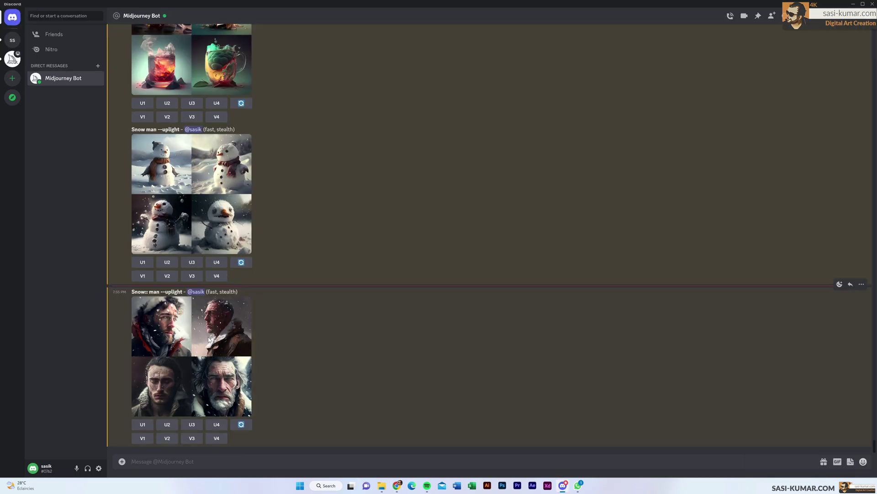
View the "Snow:: man" image grid enlarged and close it again
click(208, 338)
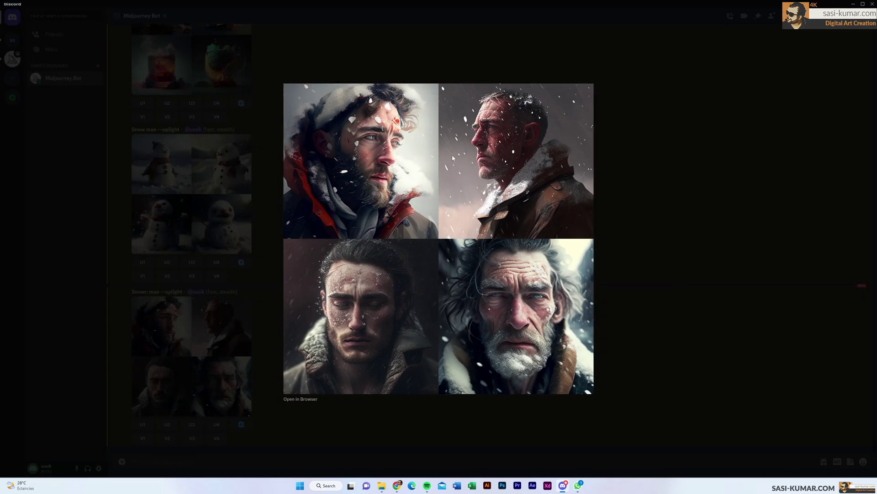
key(Escape)
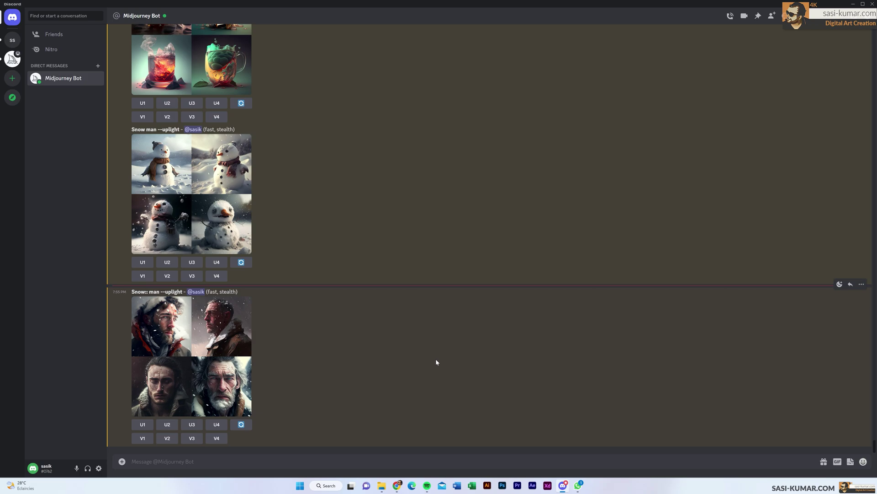
click(196, 348)
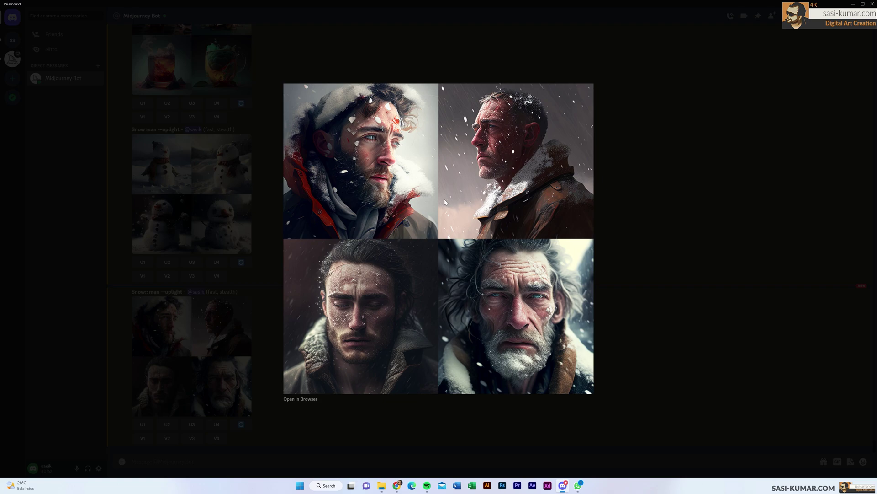
click(663, 156)
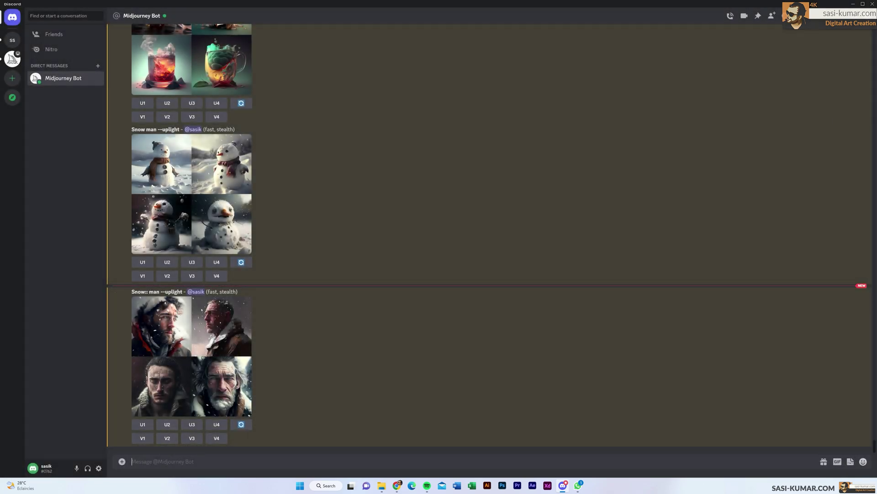
Generate a grid with /imagine, giving the snow part a weight of 2 with the prompt "Snow::2 man"
text(/)
click(183, 327)
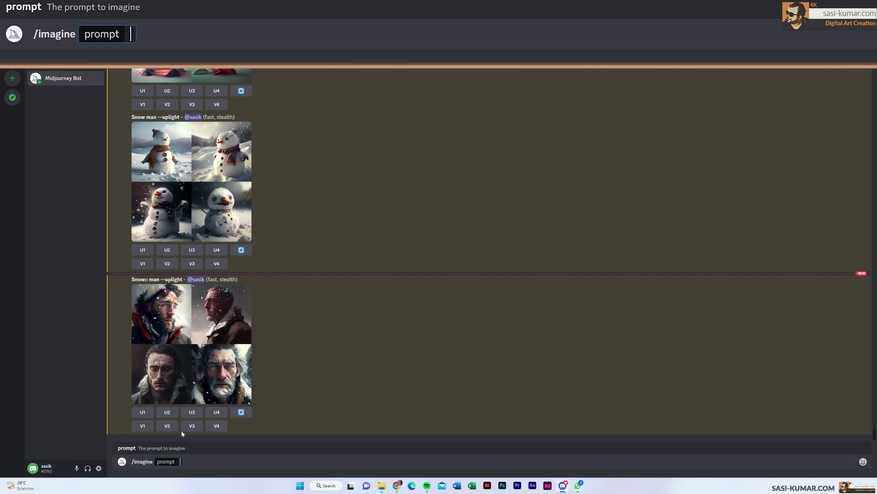
text(Snow)
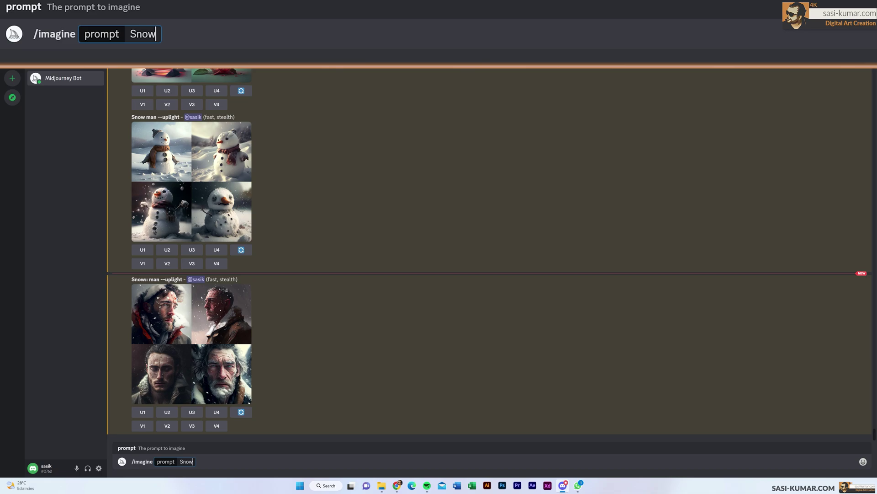
text(::)
text(2 man)
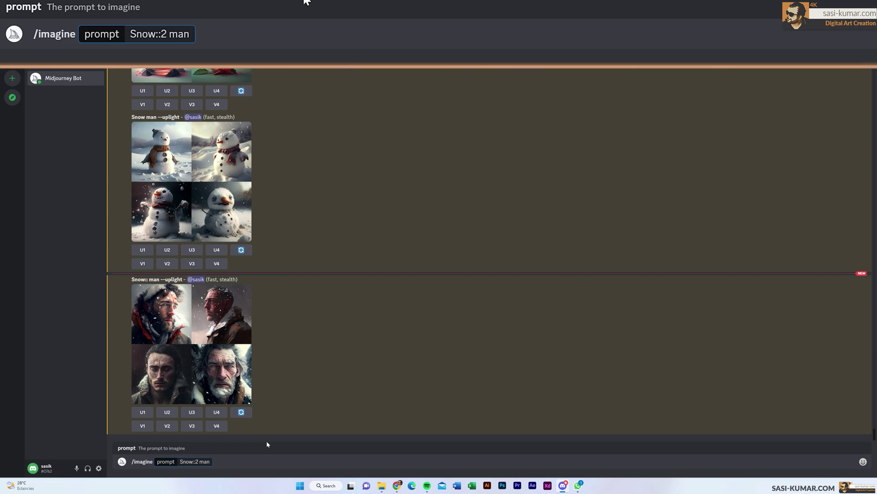
key(Return)
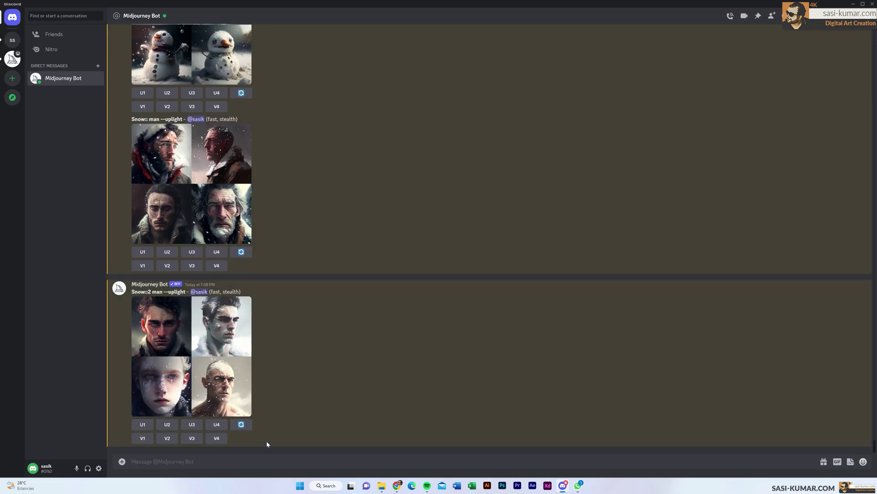
Compare the enlarged "Snow:: man" grid with the enlarged "Snow::2 man" grid
click(188, 191)
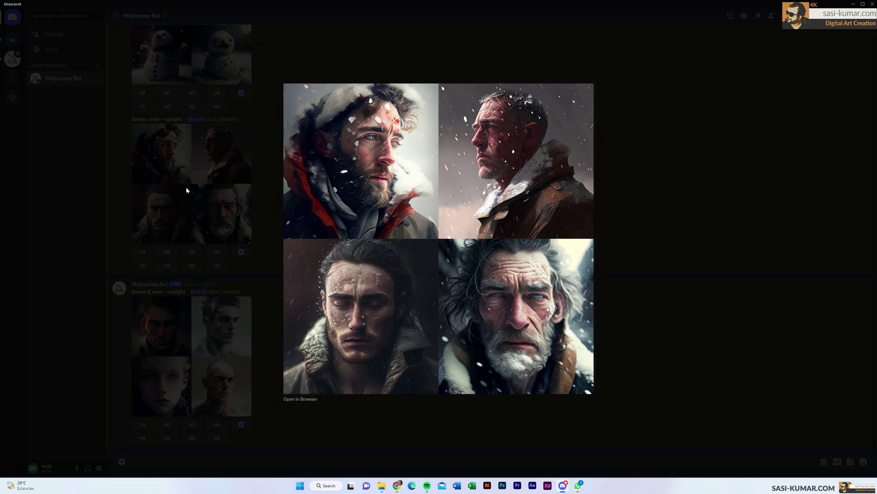
click(633, 276)
click(238, 357)
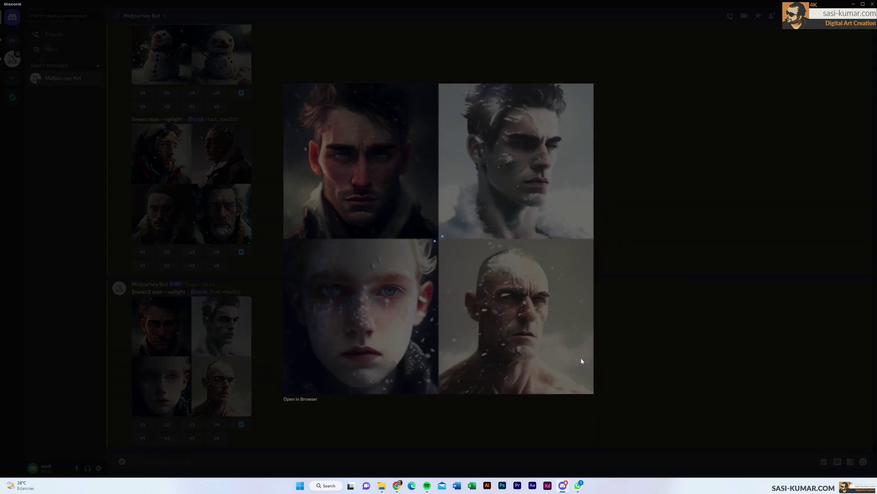
click(668, 356)
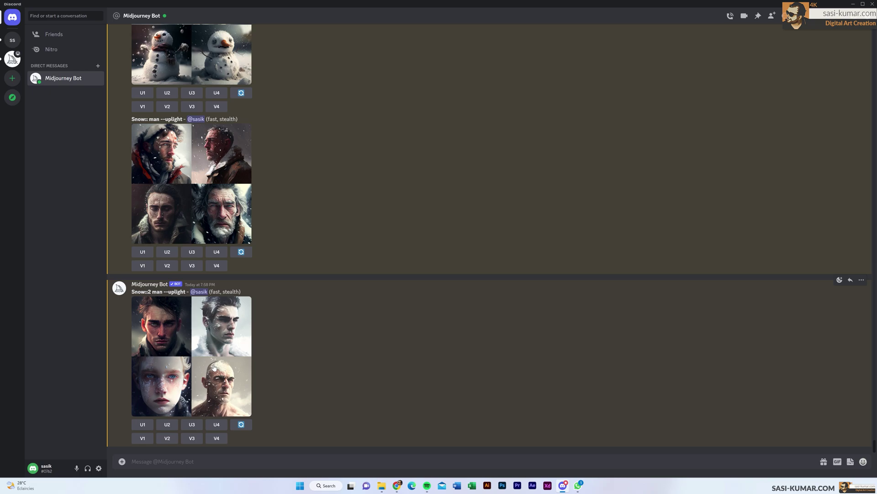
click(216, 344)
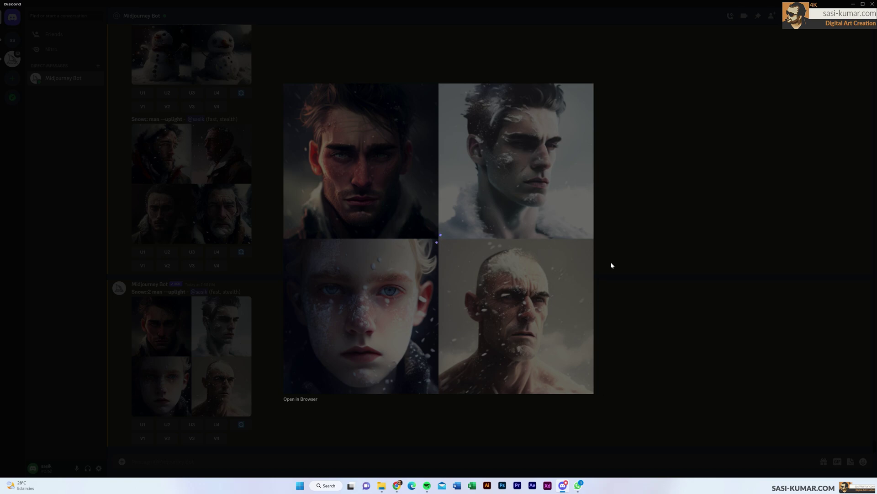
click(680, 288)
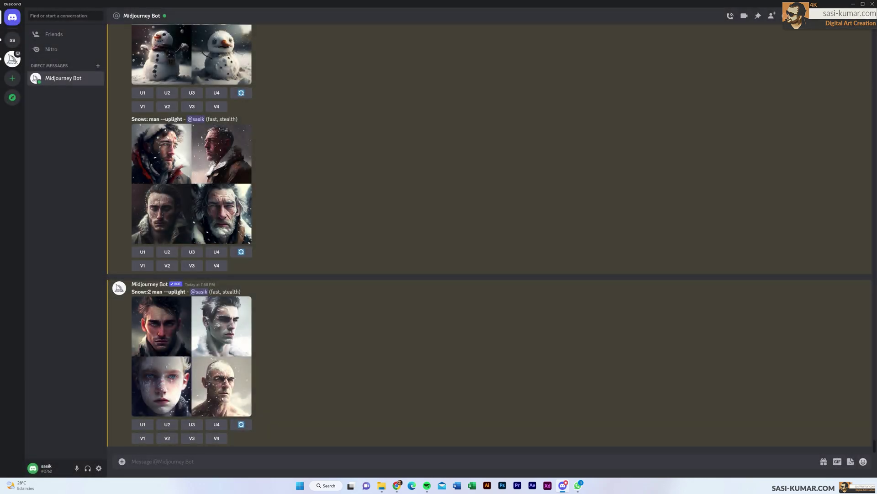
Copy the "Snow::2 man" prompt into the message field, rewrite it as "Snow::5 man" and cut the text
drag(163, 293, 129, 293)
key(ctrl+c)
click(143, 462)
key(ctrl+v)
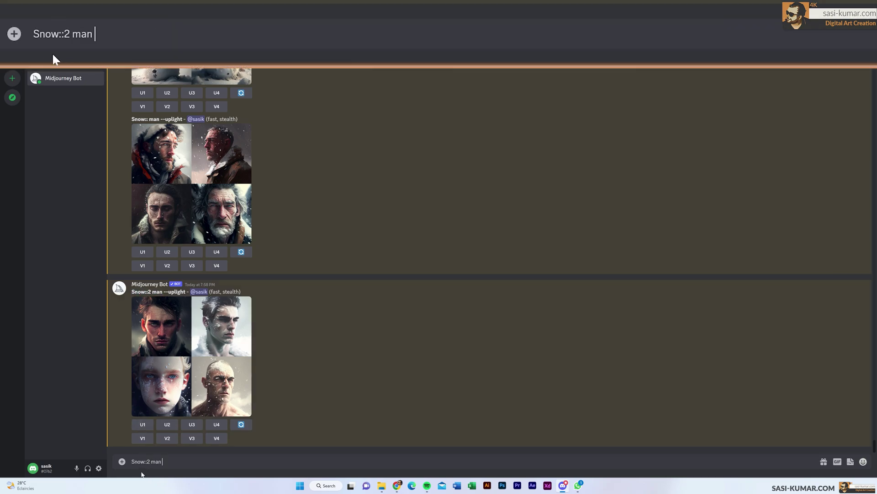
key(Left)
key(Left)
key(Left)
key(Left)
key(Left)
key(BackSpace)
text(5)
key(shift+Left)
key(ctrl+a)
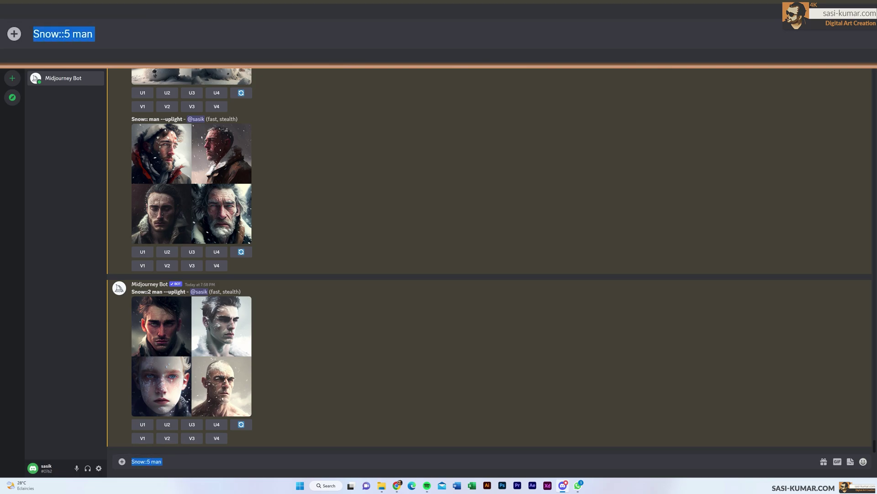
key(BackSpace)
Run the /imagine command with the cut prompt "Snow::5 man"
text(/imagei)
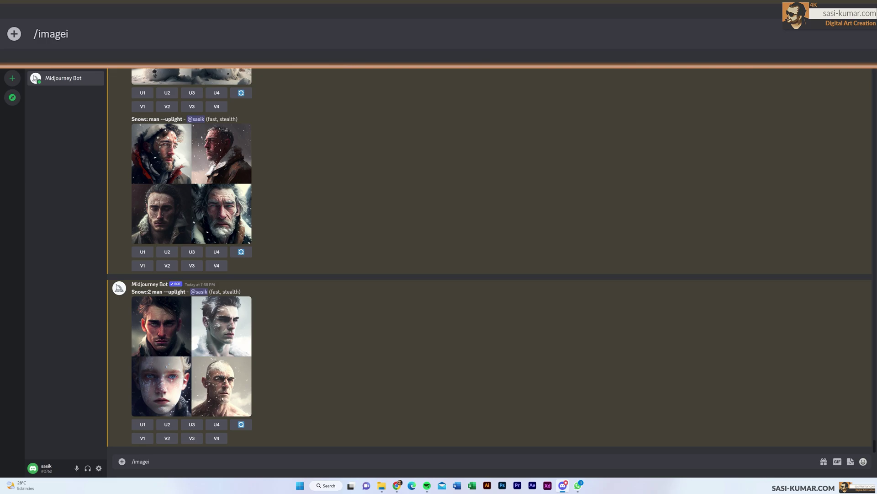
key(BackSpace)
click(193, 425)
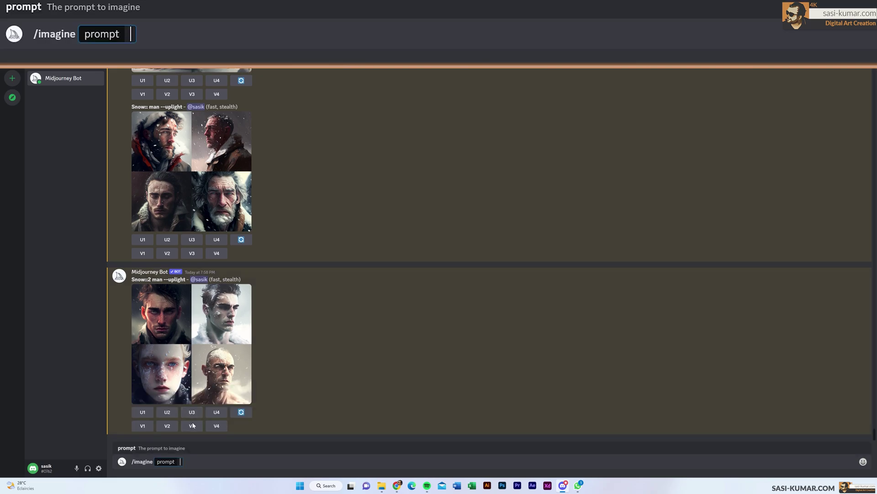
key(ctrl+v)
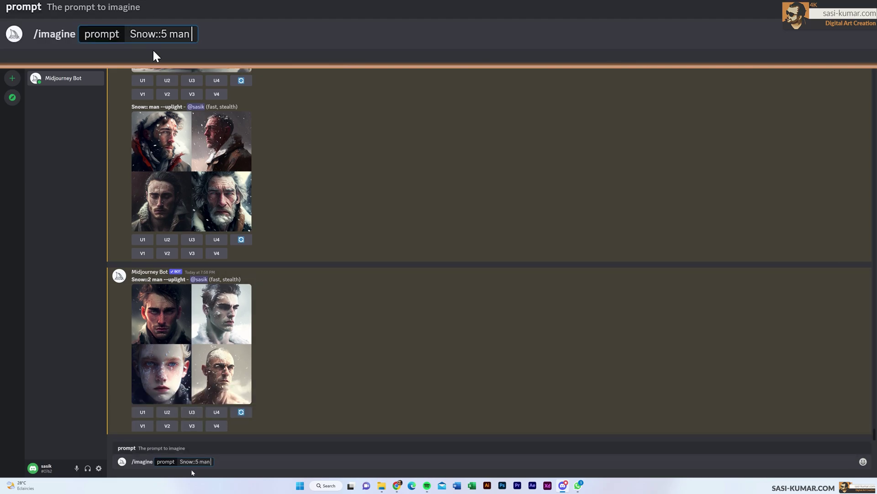
key(Return)
Examine the "Snow::2 man", "Snow:: man" and "Snow::5 man" grids enlarged, one after another
click(222, 307)
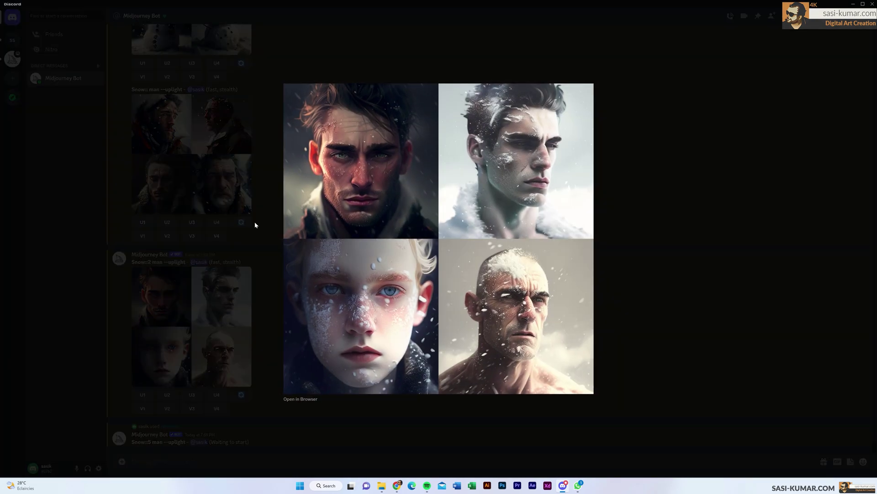
key(Escape)
click(220, 182)
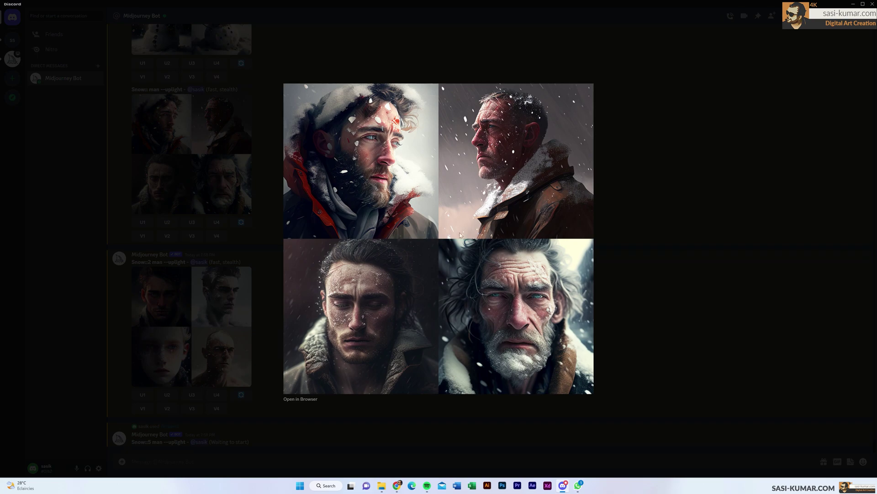
key(Escape)
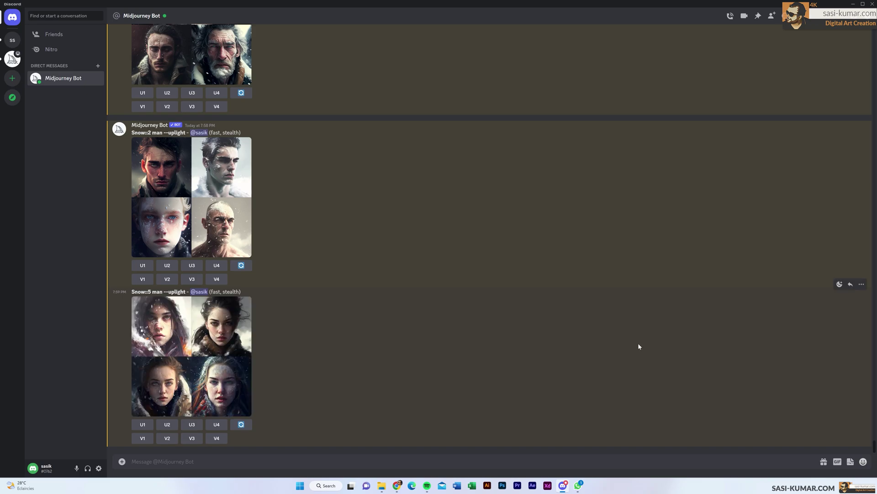
click(241, 330)
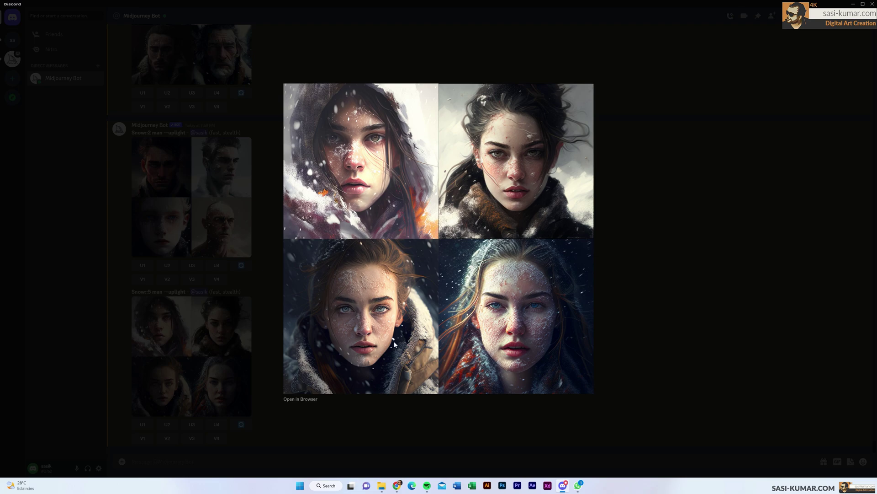
click(715, 211)
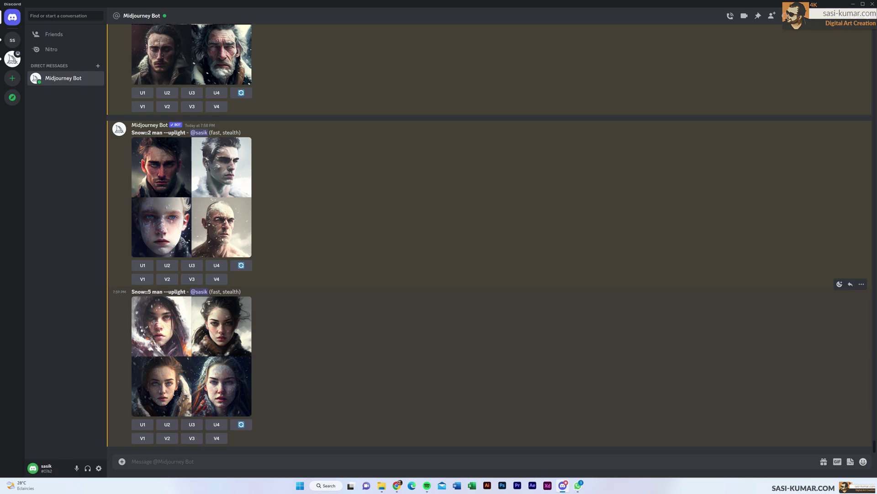
Copy the "Snow::5 man" prompt text and enter it as the prompt of a new /imagine command
drag(132, 291, 241, 292)
click(240, 291)
drag(132, 292, 163, 292)
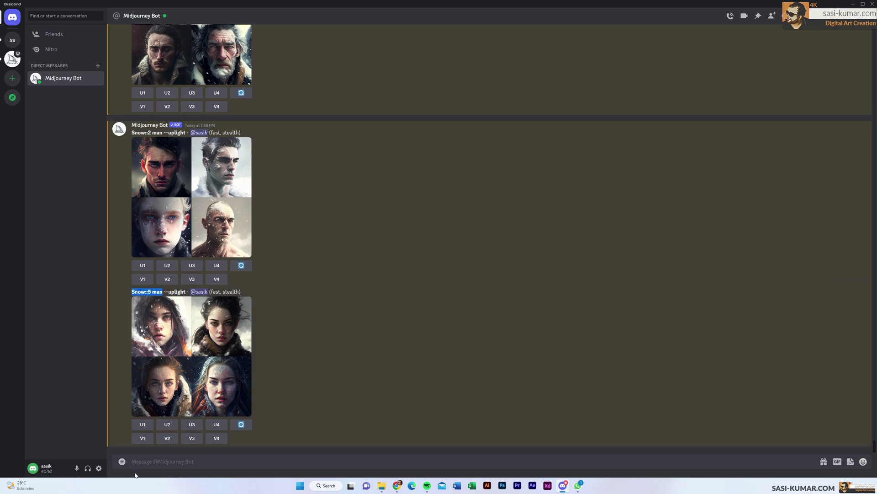
text(/)
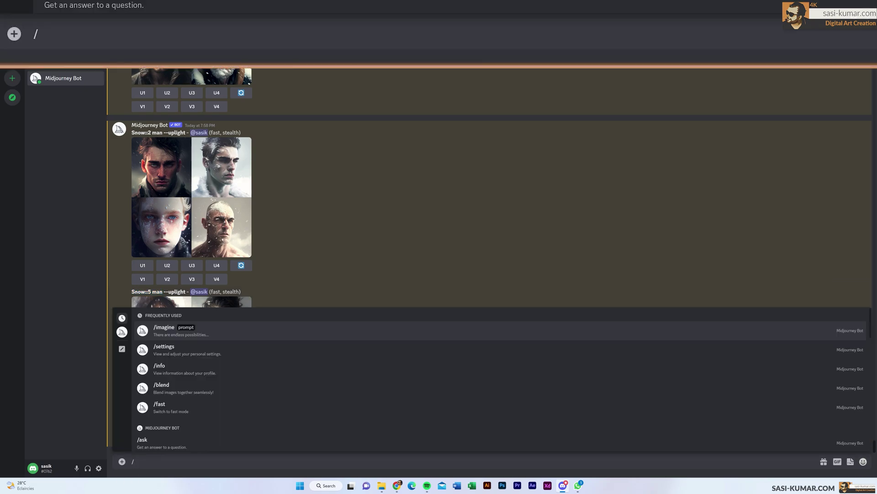
click(237, 331)
text(Snow::5 man)
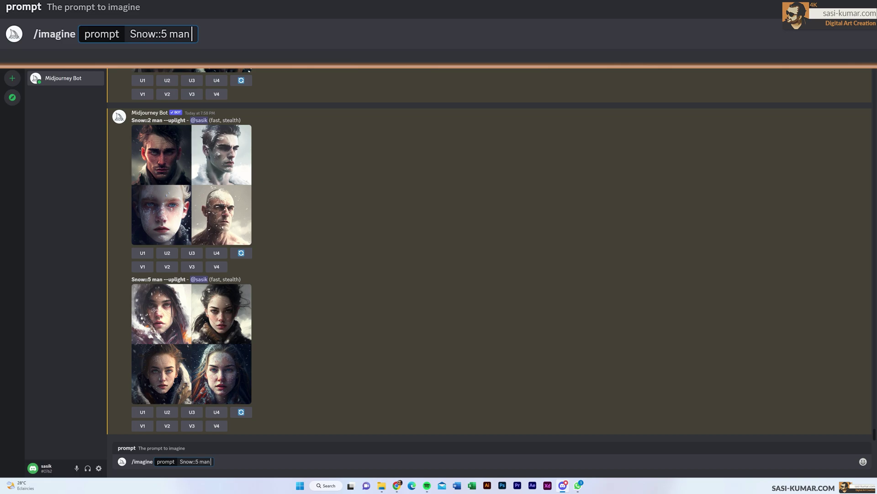
Try the decimal weight 2.5 for Snow in the prompt and take it out again
click(198, 462)
text(.5)
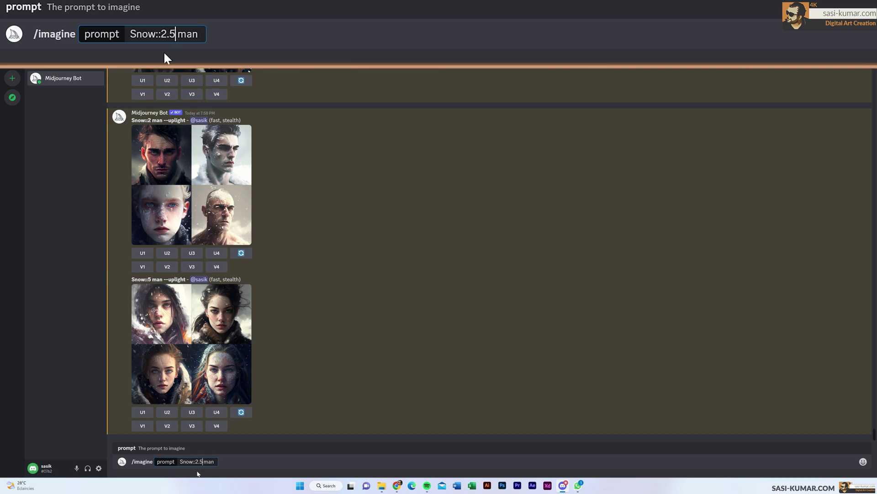
key(BackSpace)
key(BackSpace)
key(BackSpace)
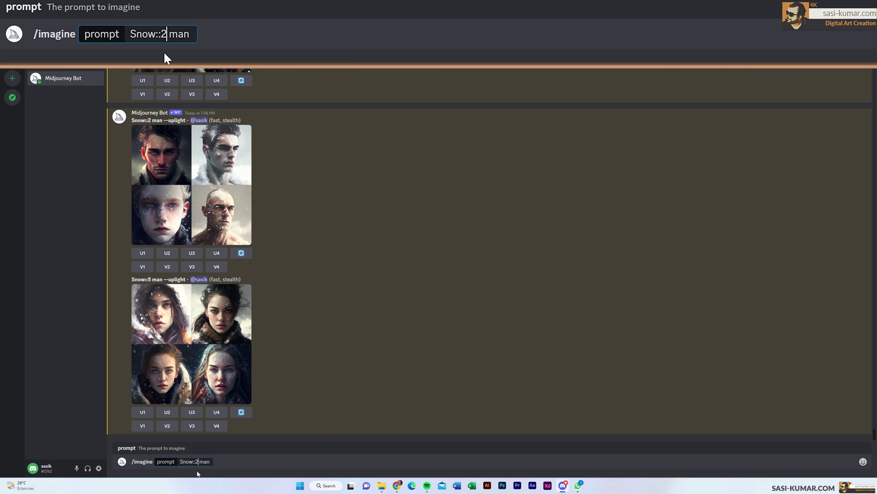
text(5)
key(BackSpace)
Rewrite the prompt with equal weights as "Snow::1 man::1"
text(1)
key(End)
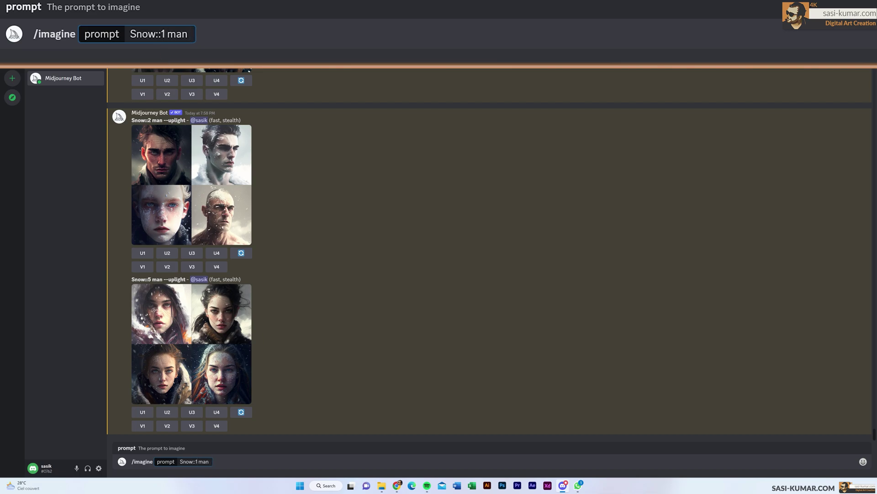
text(::1)
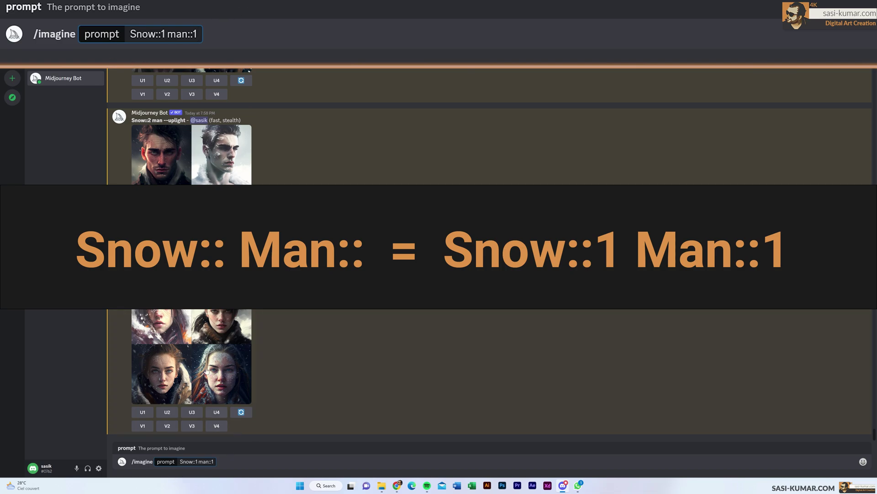
scroll(217, 182, up, 5)
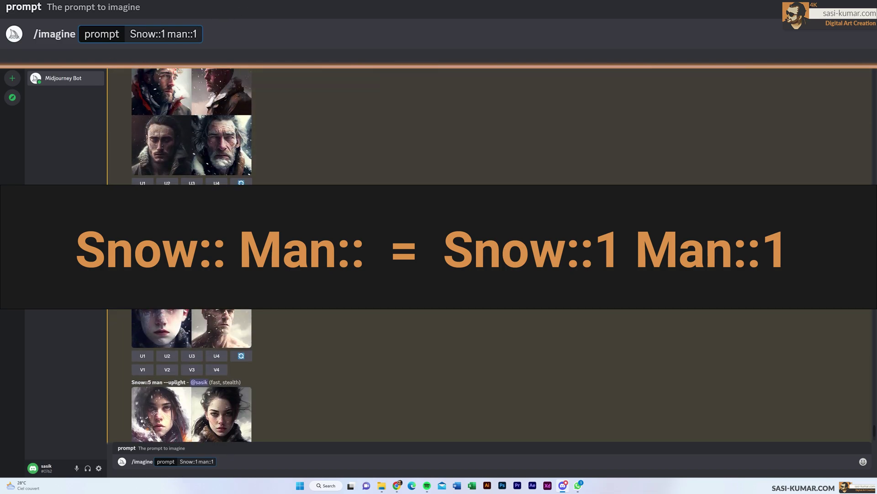
scroll(217, 182, down, 5)
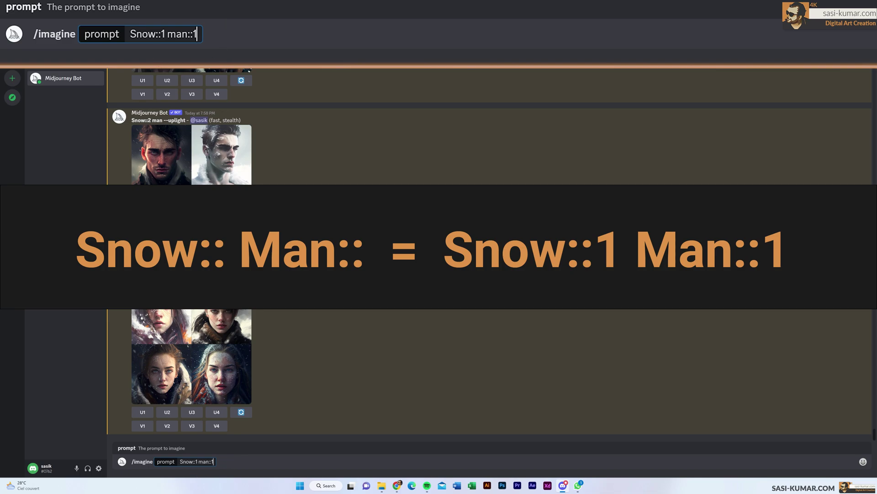
Set the Snow weight to 100 and the man weight to 50 in the prompt
key(Left)
key(Left)
key(Left)
key(Left)
key(Left)
key(Left)
key(Left)
key(Left)
key(Right)
key(BackSpace)
text(2)
key(BackSpace)
text(100)
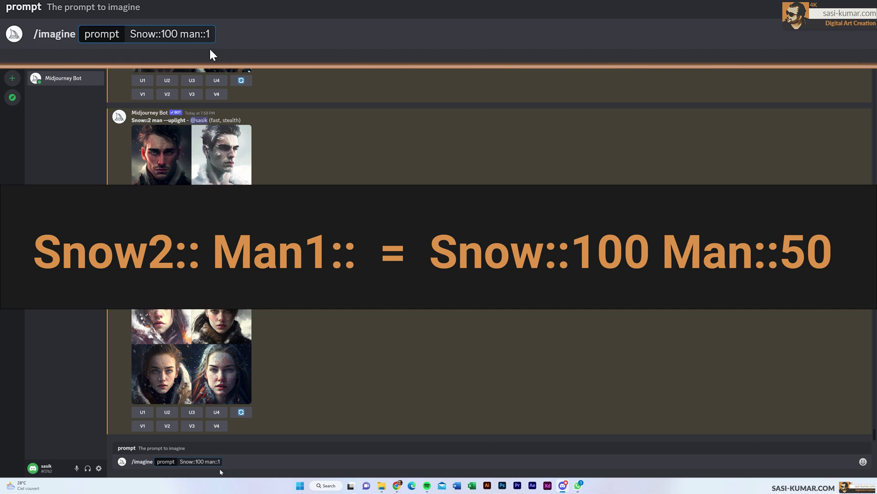
text(50)
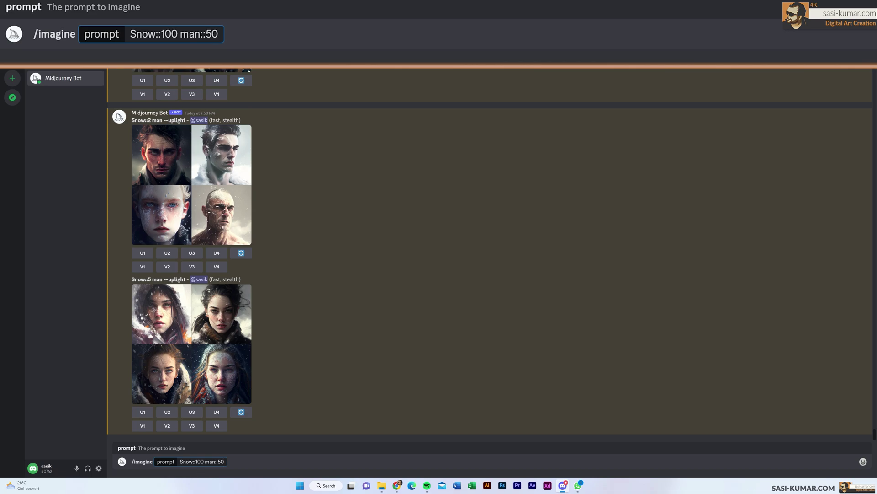
Remove the man weight, generate "Snow::100 man::" and view the resulting grid enlarged
double_click(199, 461)
key(End)
key(BackSpace)
key(BackSpace)
key(Return)
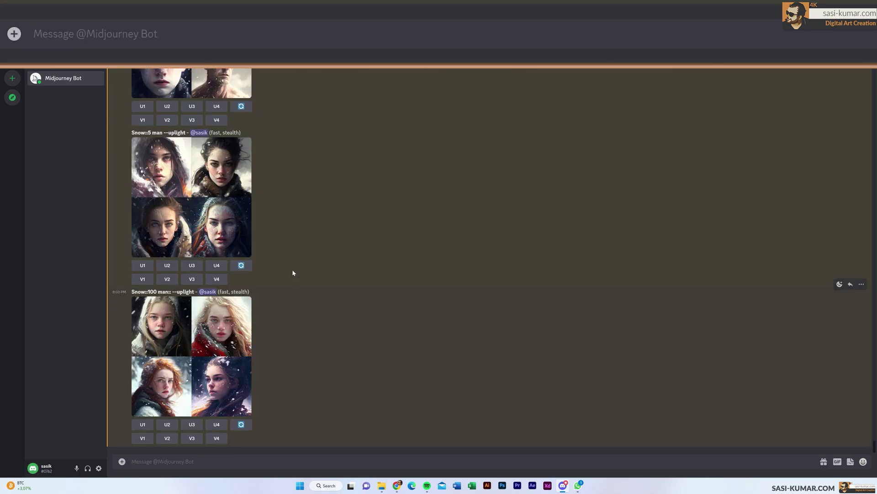
click(206, 333)
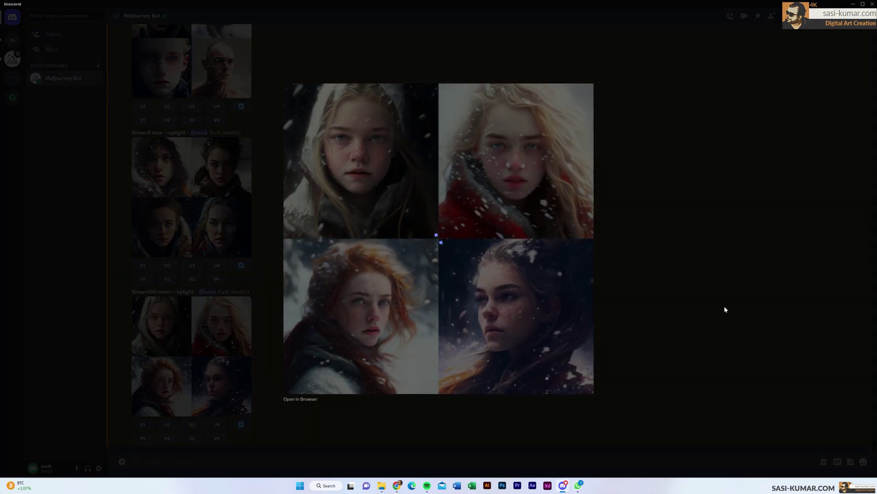
click(725, 307)
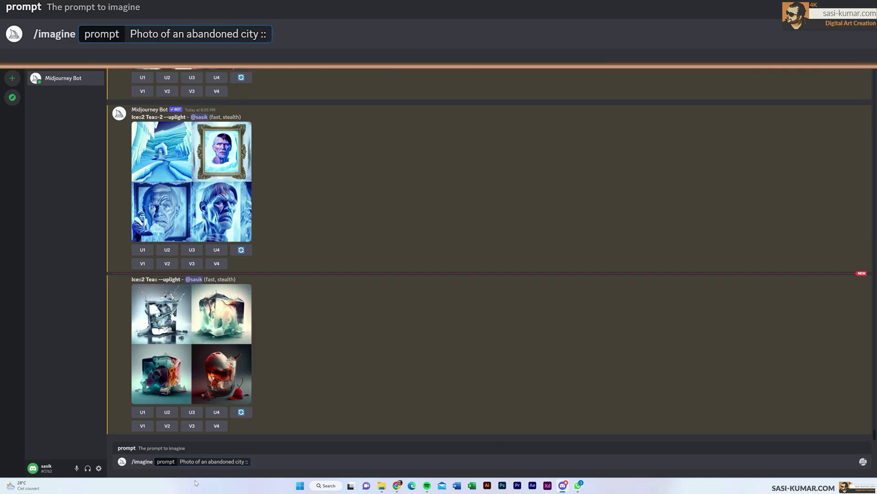
Extend the abandoned city prompt to "Photo of an abandoned city ::1.2 coverd by grass ::2"
text(1.2)
text(coverd by grass )
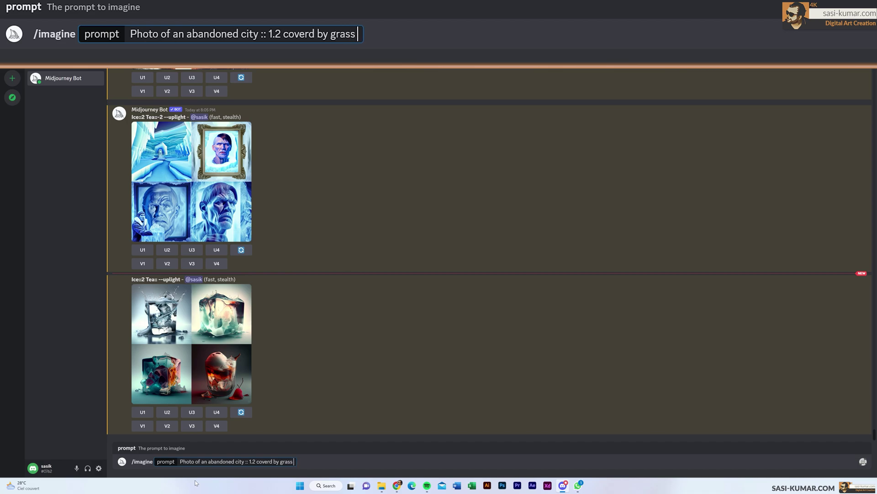
text(::2)
click(249, 461)
key(BackSpace)
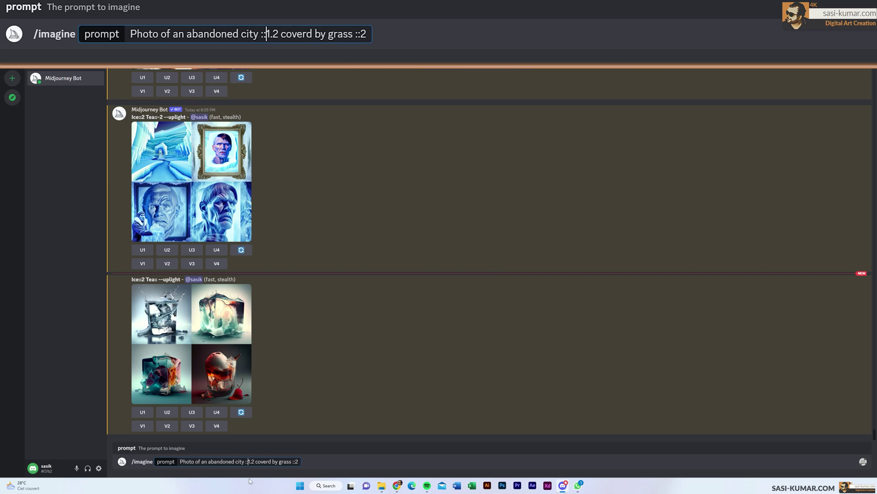
Append "backlight::2 --ar 2:1" to the abandoned city prompt and submit it
key(End)
text(backlight)
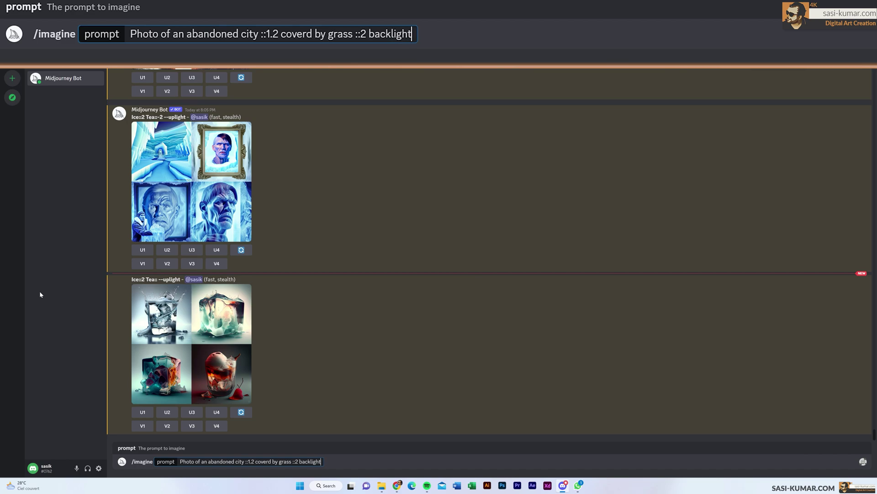
text(::2 --)
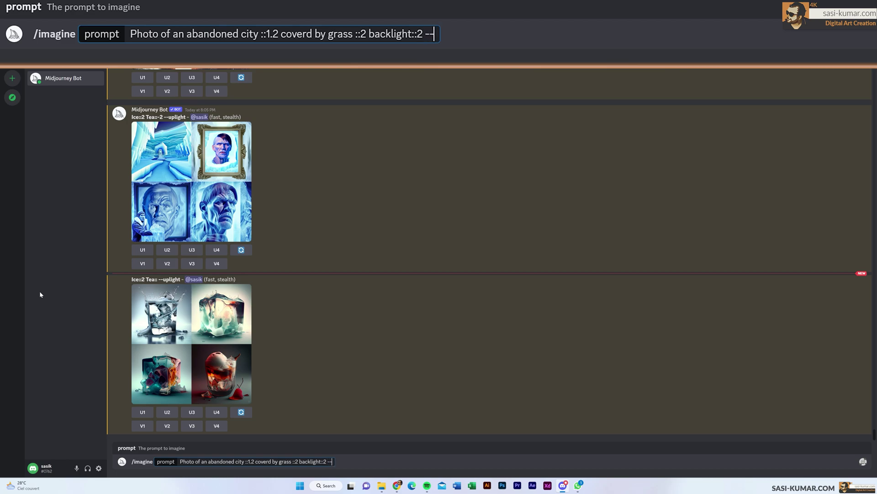
text(ar 2:1)
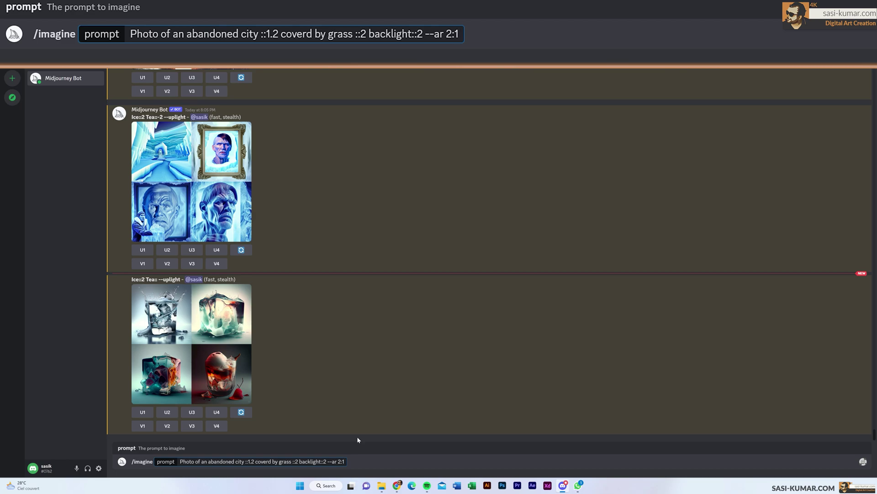
key(Return)
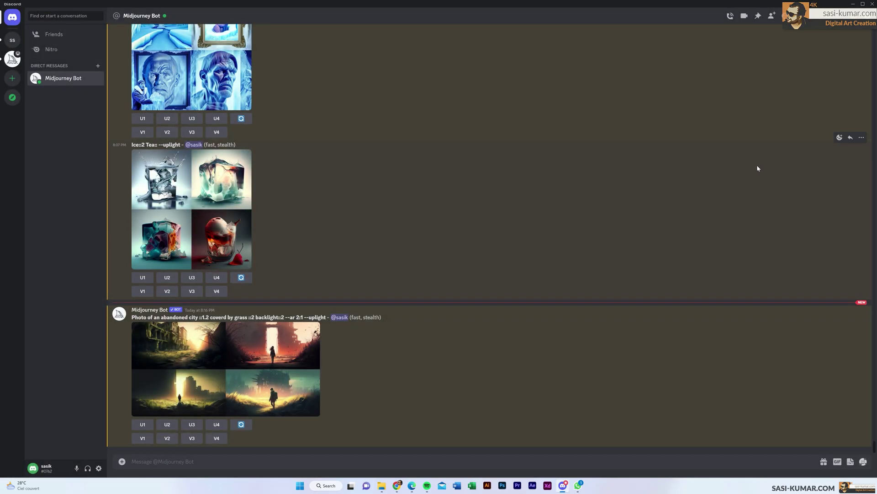
View the abandoned city grid enlarged, then reroll its prompt for a new grid
click(243, 365)
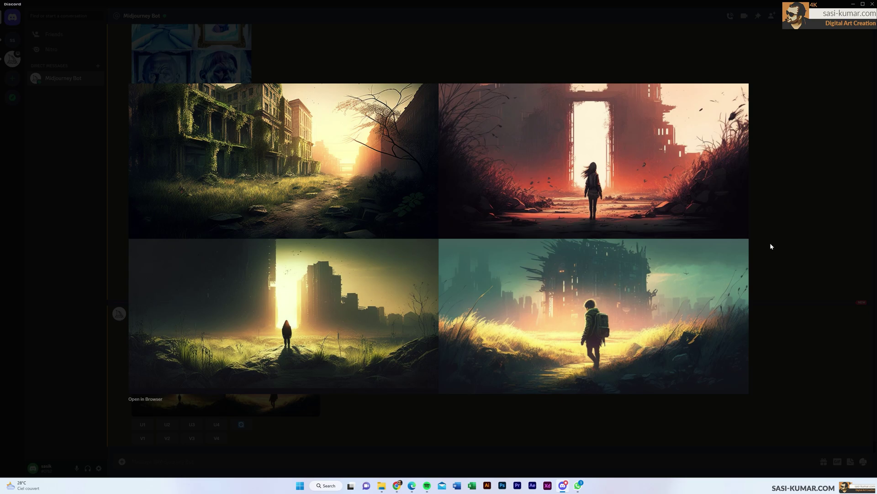
click(829, 154)
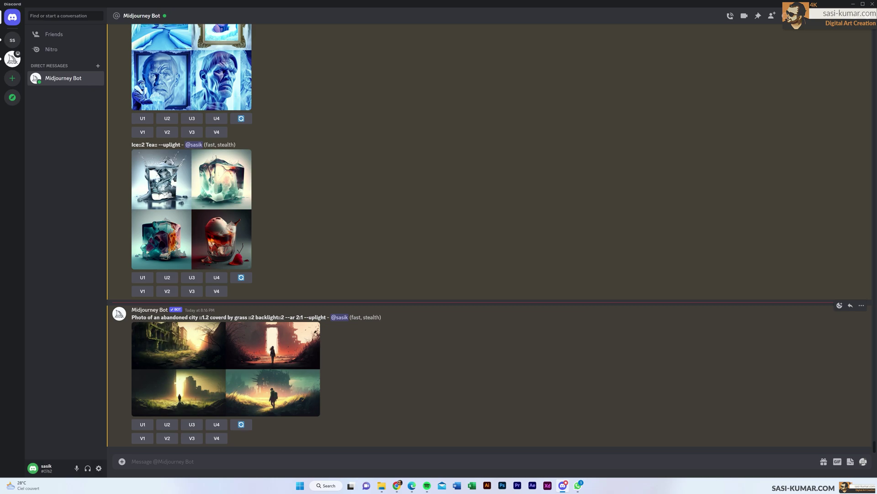
click(241, 425)
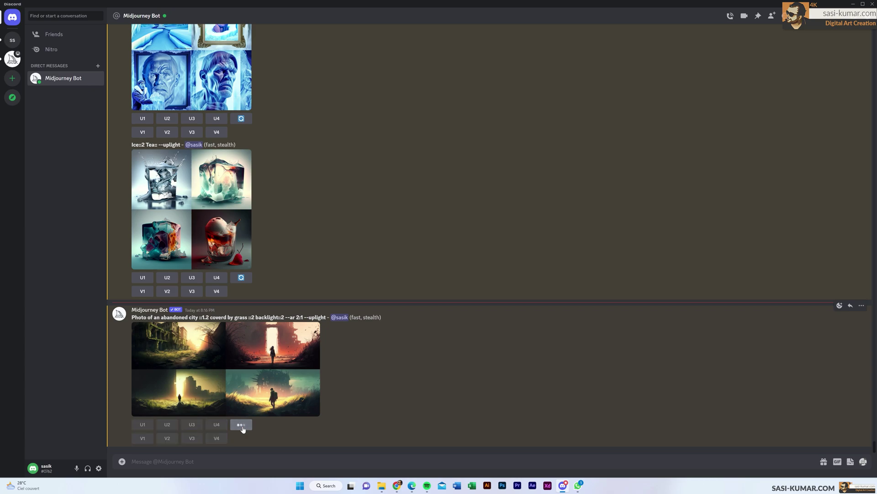
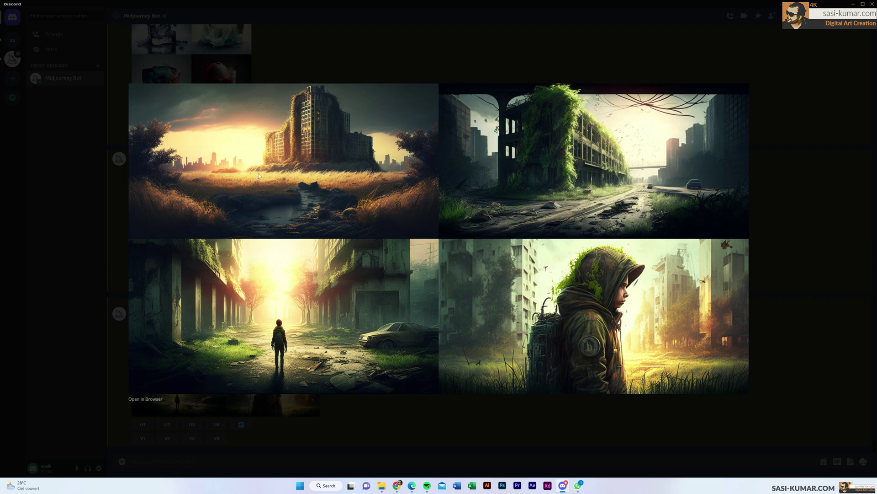
key(Escape)
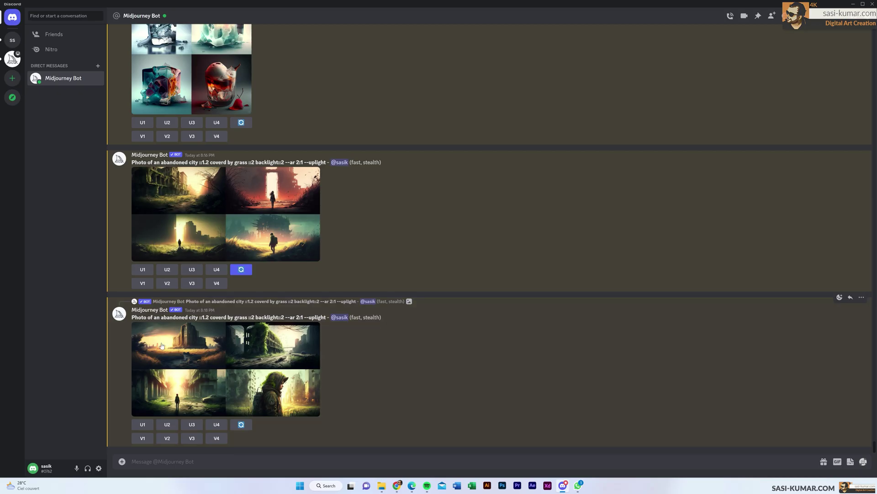
Remix image 1 of the rerolled grid with city weight 1.5, grass weight 3 and the added terms "DSLR::1.2 foil::2"
click(142, 438)
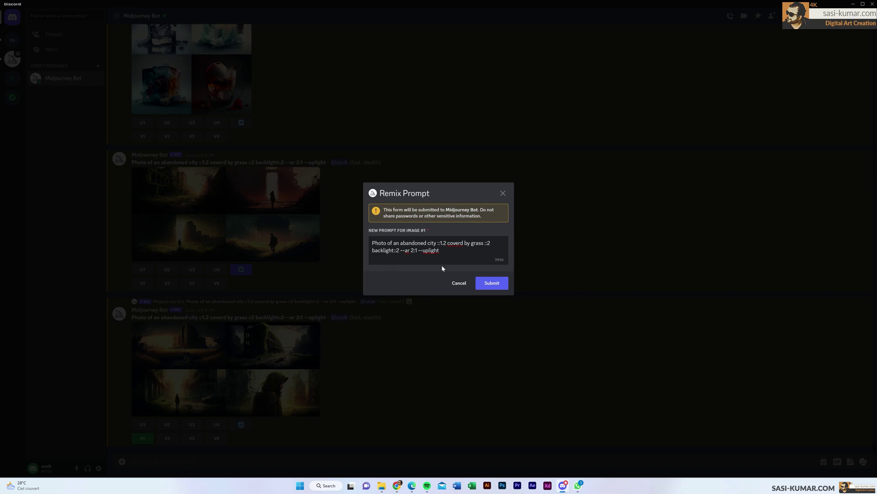
key(BackSpace)
text(5)
key(End)
text(DSLR::1.2 foil)
text(::2)
key(BackSpace)
text(3)
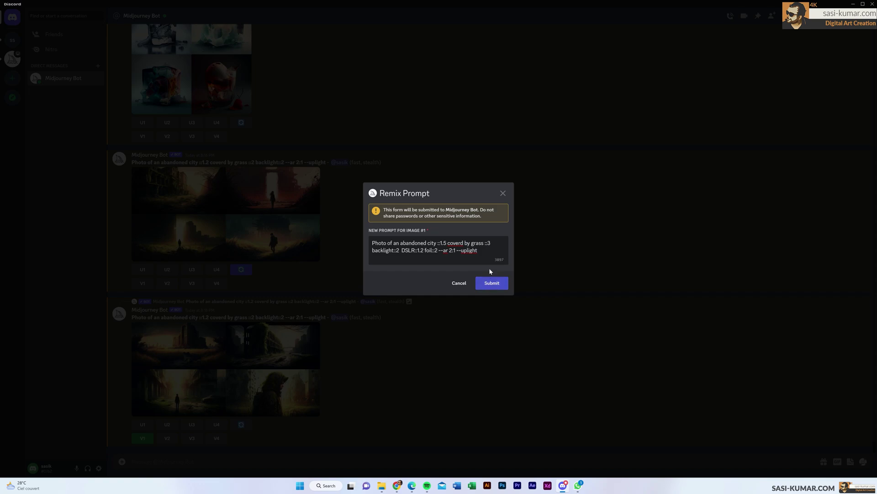
click(489, 285)
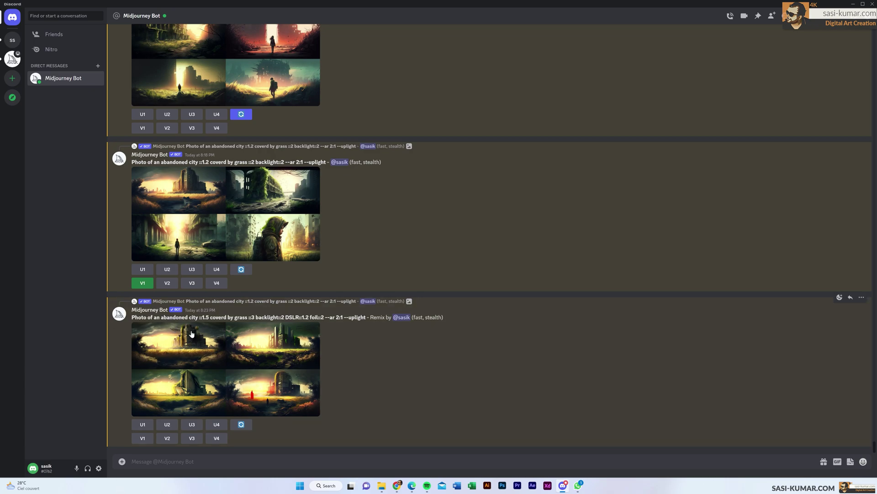
Start another remix of image 1 from the rerolled grid, replacing "backlight::2" with "crepuscular rays"
click(141, 285)
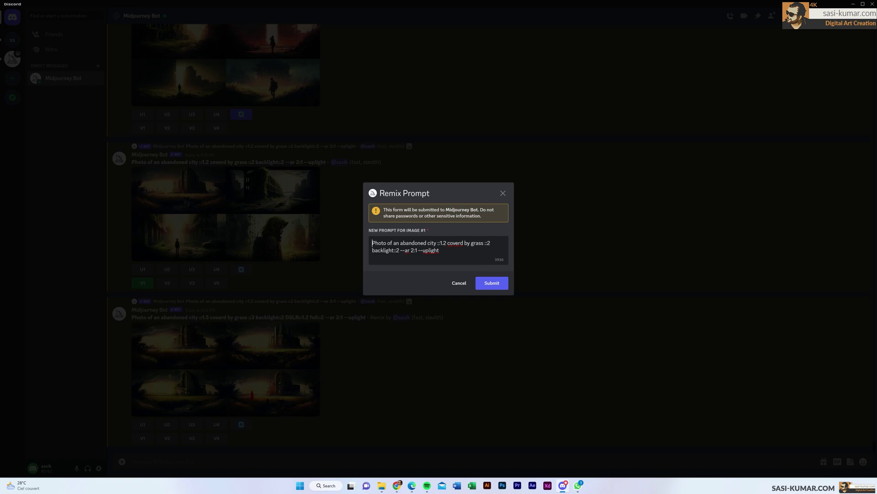
drag(399, 250, 372, 250)
key(BackSpace)
text(crepuscular rays)
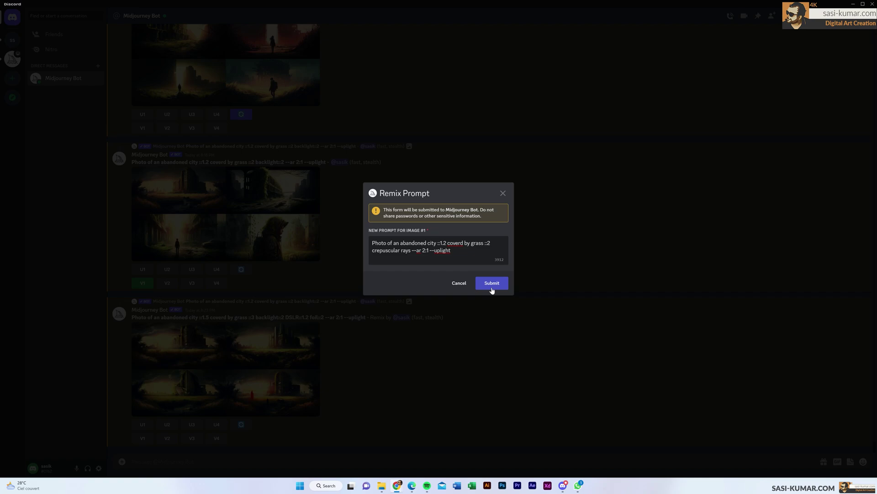
Set the city weight to 2, leave only "::" after "coverd by grass" and submit the remix
key(BackSpace)
key(BackSpace)
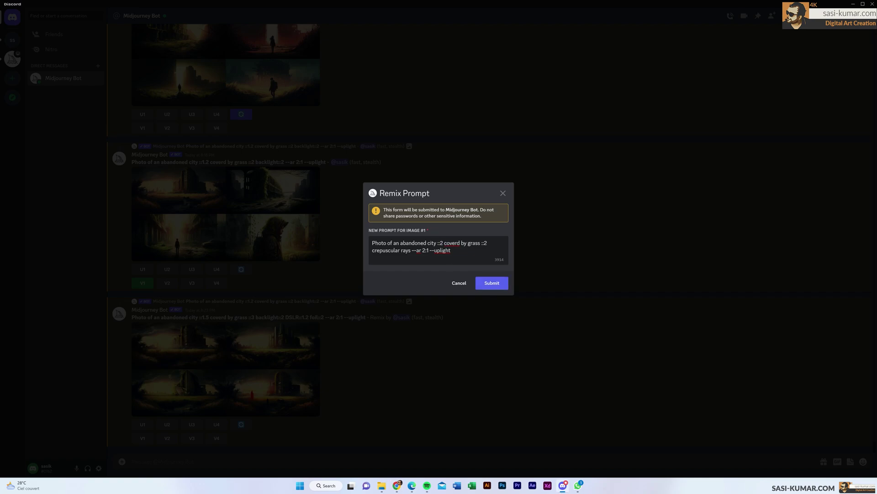
key(BackSpace)
text(1)
key(BackSpace)
key(BackSpace)
key(BackSpace)
key(BackSpace)
text(::)
click(493, 284)
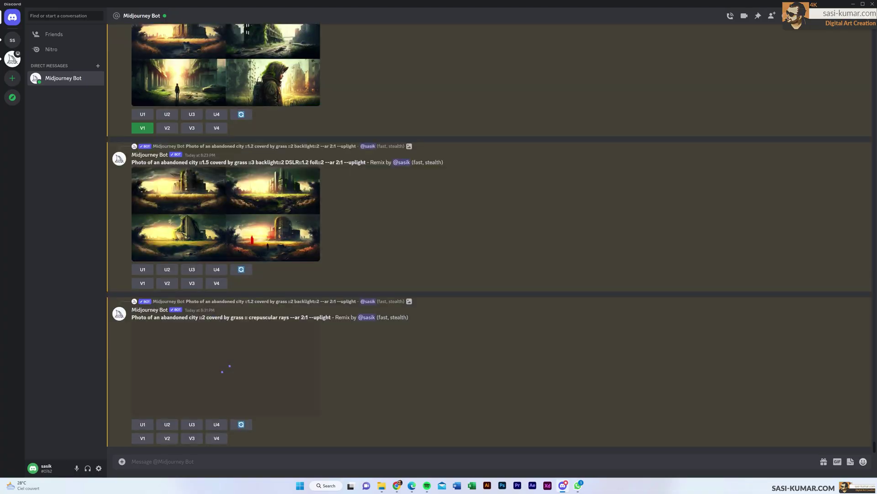
Examine the enlarged grid of the "crepuscular rays" remix
click(315, 385)
click(777, 121)
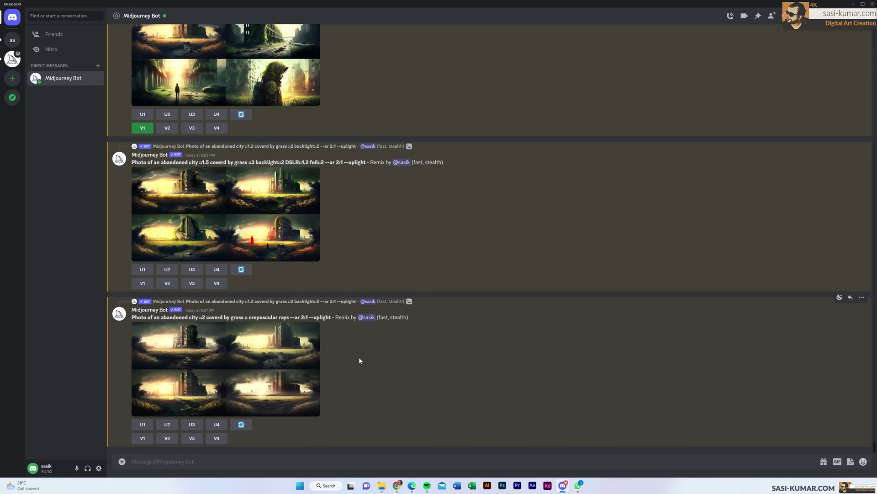
click(289, 355)
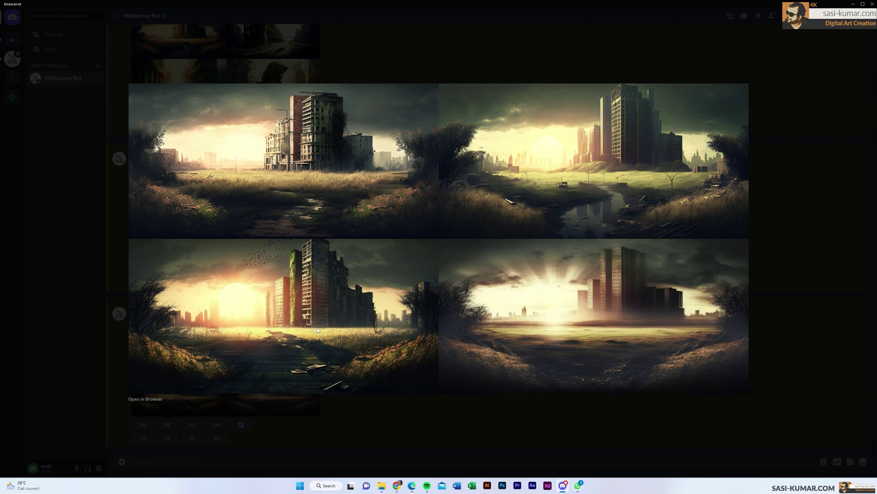
click(826, 255)
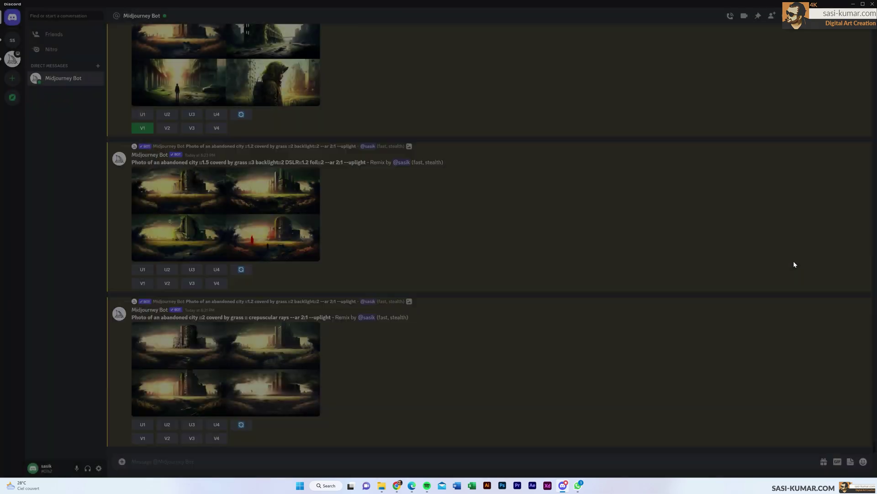